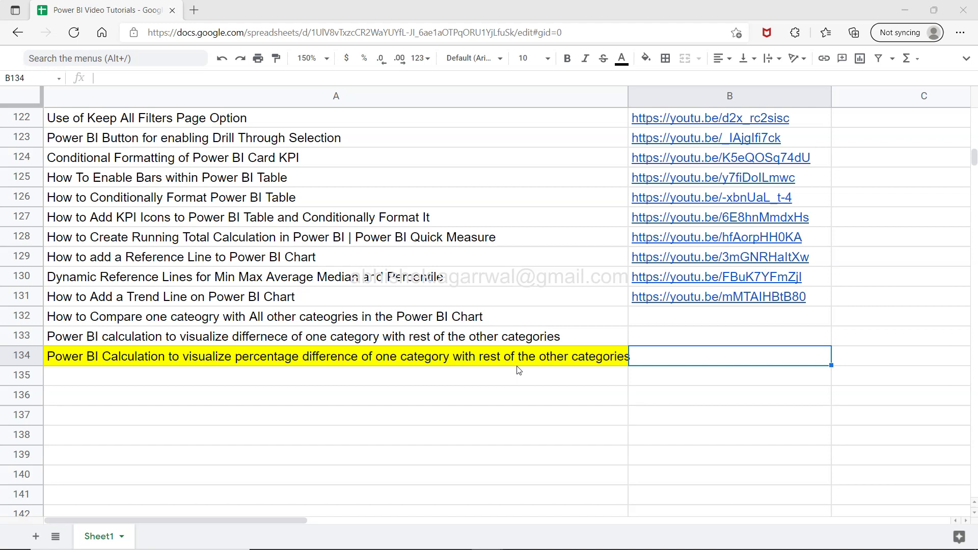
# - Select the newest tutorial title in cell A134, then switch to the Power BI sales dashboard
pyautogui.click(261, 359)
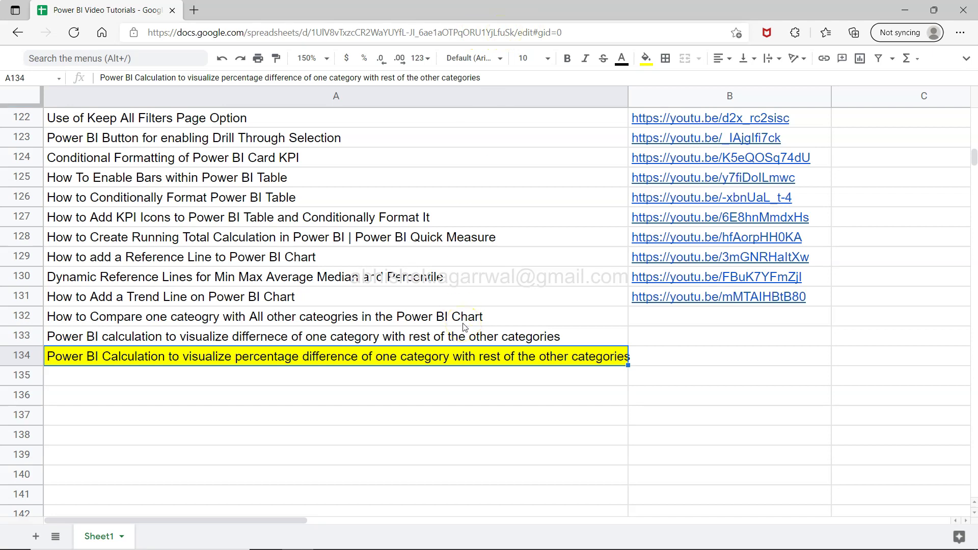
pyautogui.scroll(-2, 462, 327)
pyautogui.scroll(1, 462, 327)
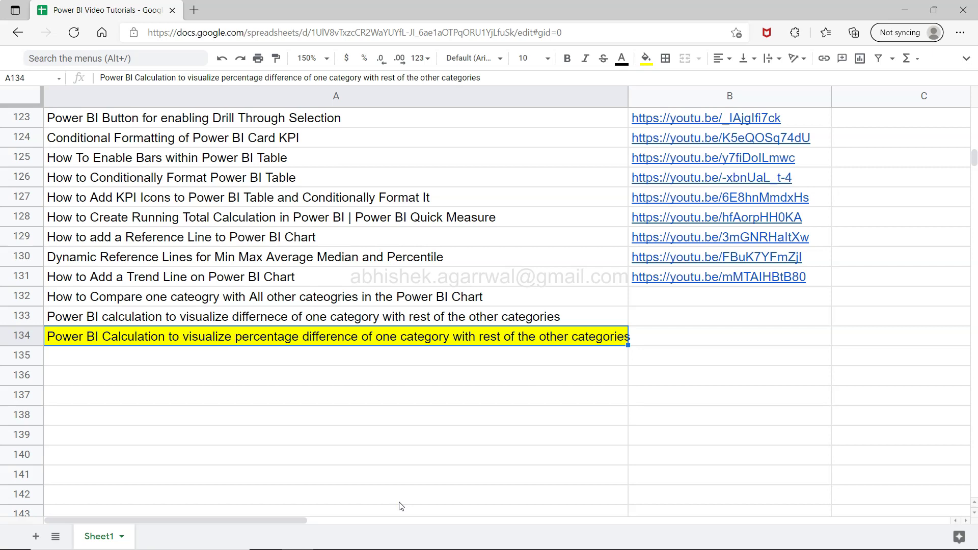
pyautogui.hotkey('alt', 'Tab')
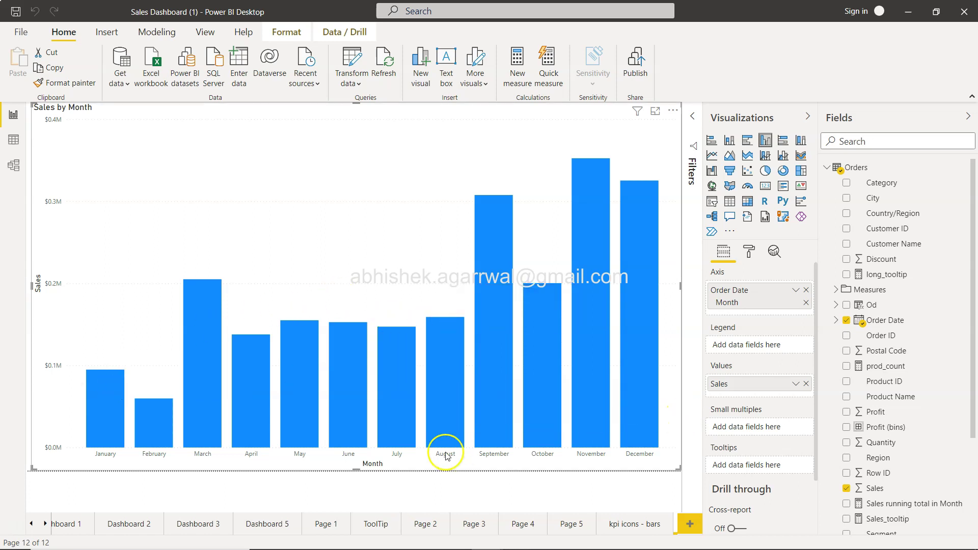
pyautogui.click(404, 483)
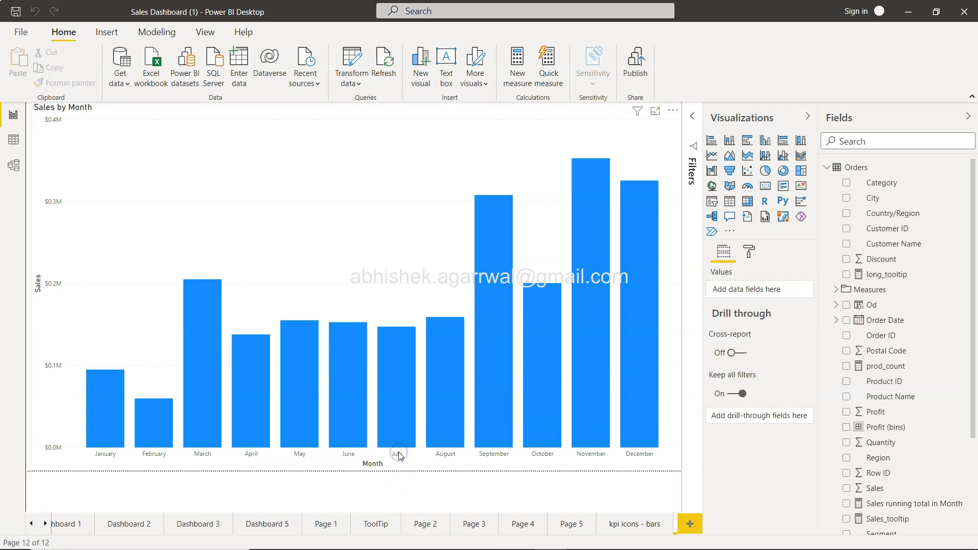
pyautogui.moveTo(397, 454)
pyautogui.click(612, 424)
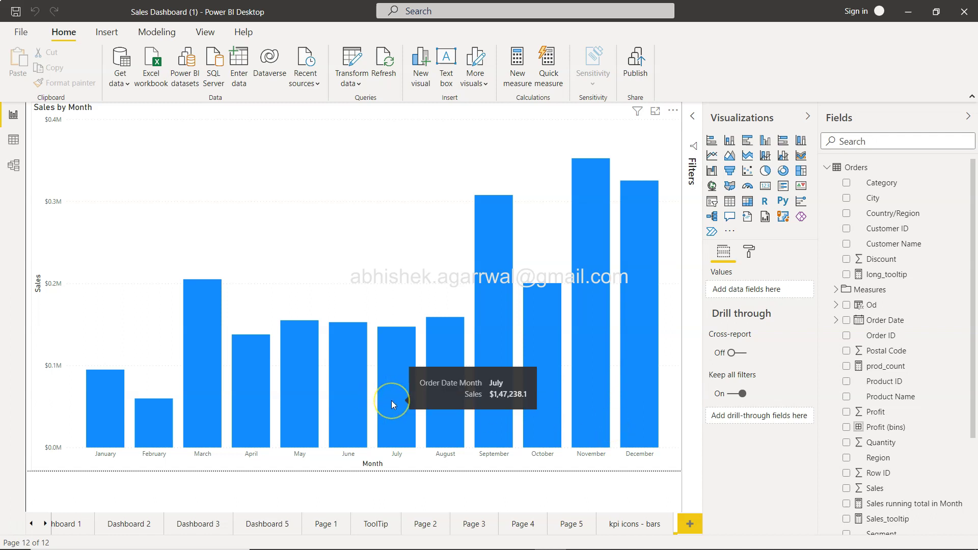
pyautogui.moveTo(396, 389)
pyautogui.click(445, 237)
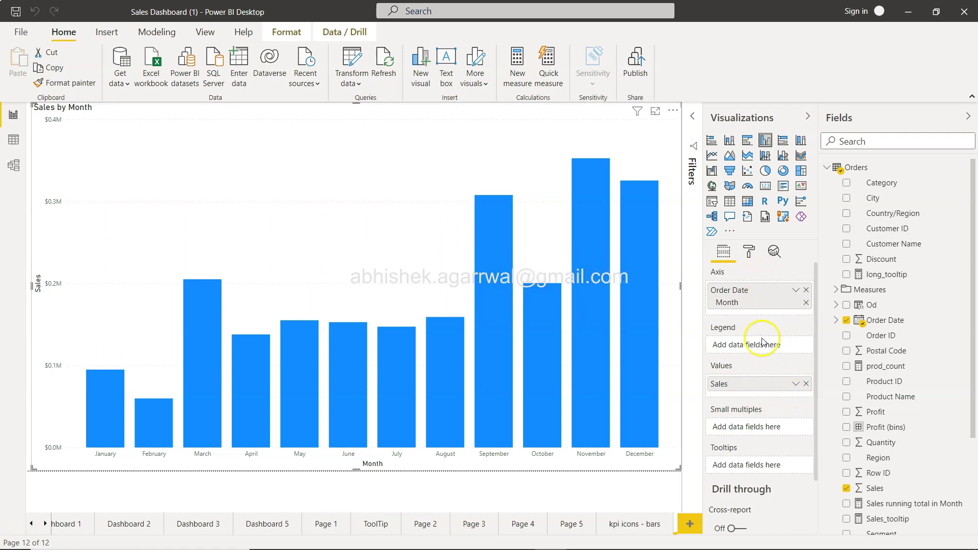
# - Start a quick measure on Sales using 'Percentage difference from filtered value'
pyautogui.click(797, 385)
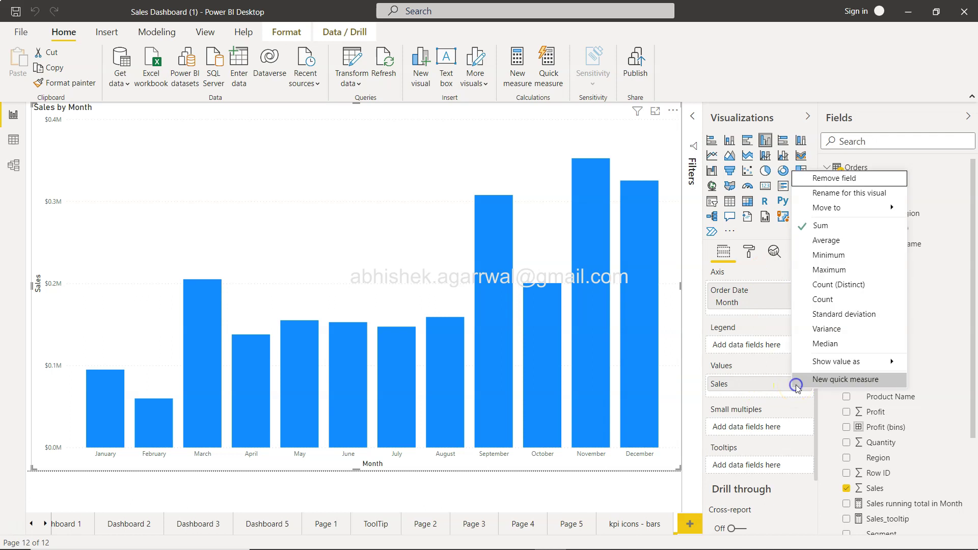
pyautogui.click(835, 382)
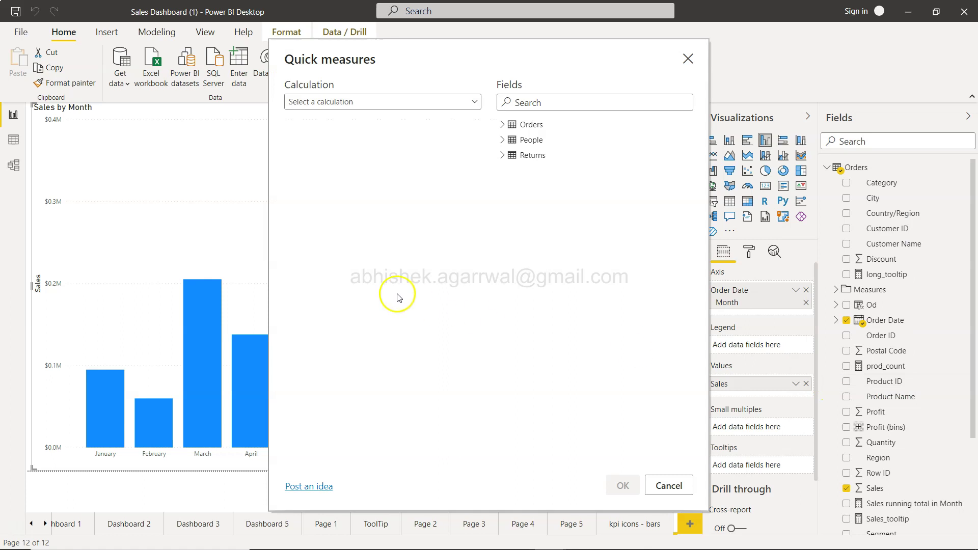
pyautogui.click(473, 102)
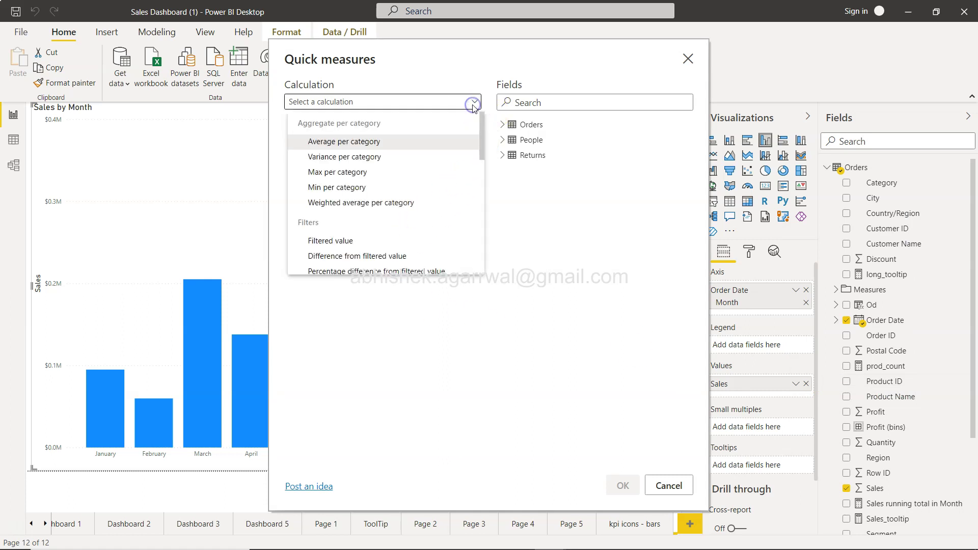
pyautogui.scroll(-2, 462, 198)
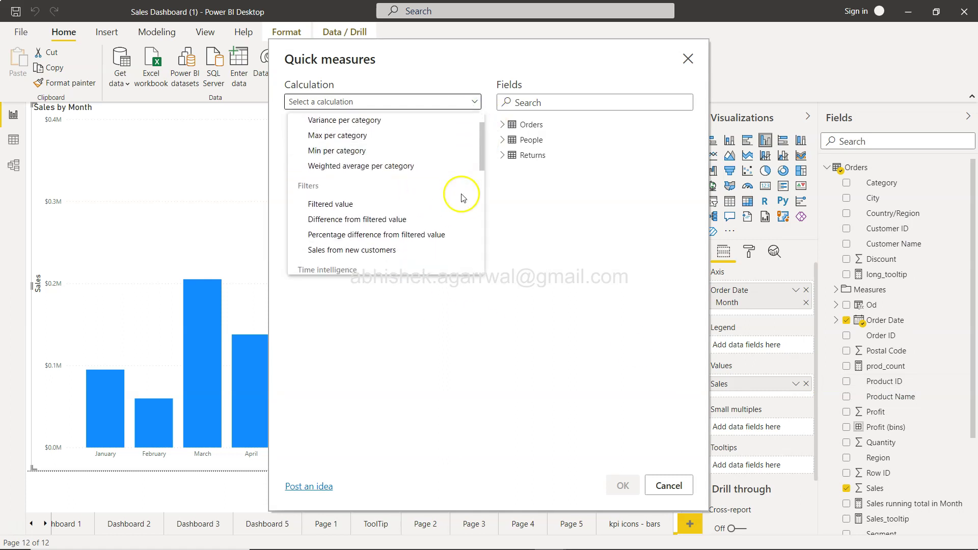
pyautogui.click(459, 238)
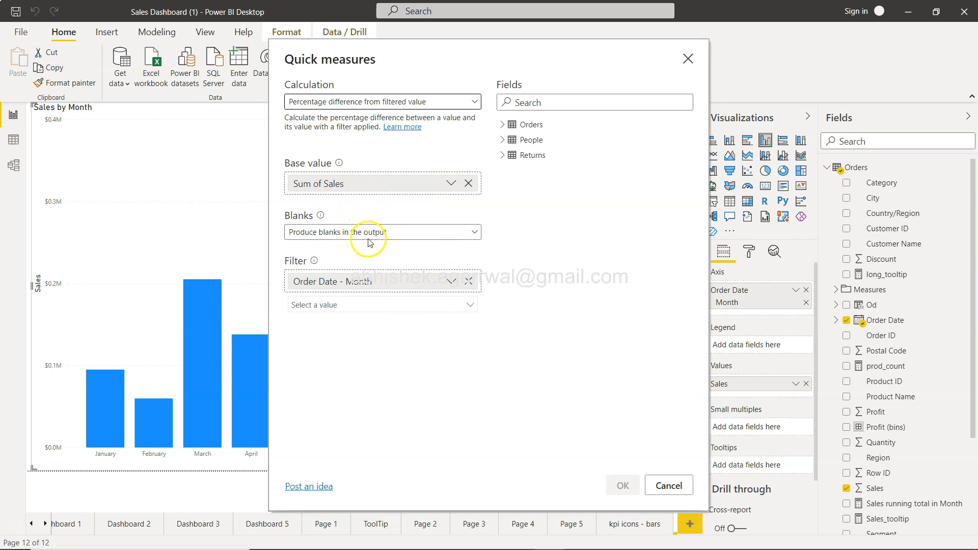
# - Keep blanks in the output and filter the measure by Order Date month
pyautogui.click(388, 236)
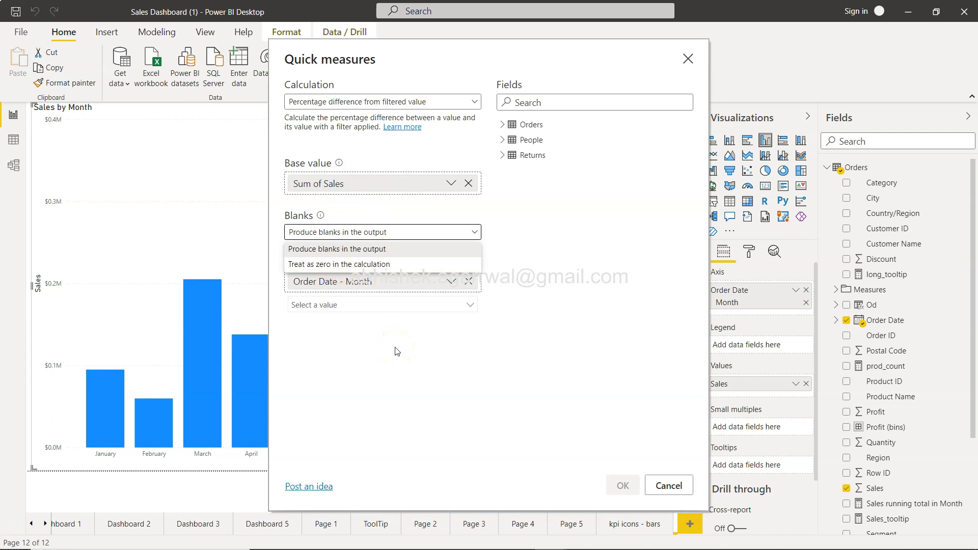
pyautogui.click(393, 345)
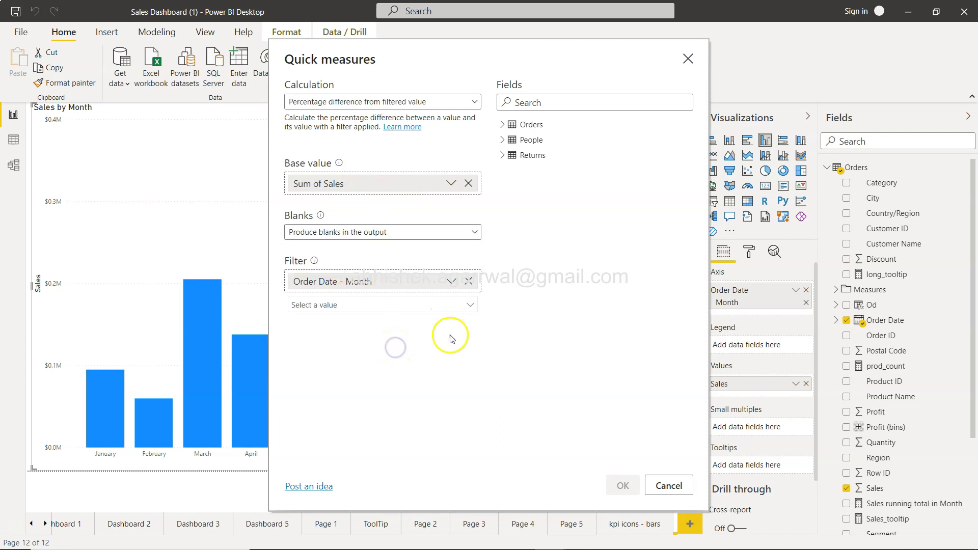
pyautogui.click(474, 233)
pyautogui.click(537, 283)
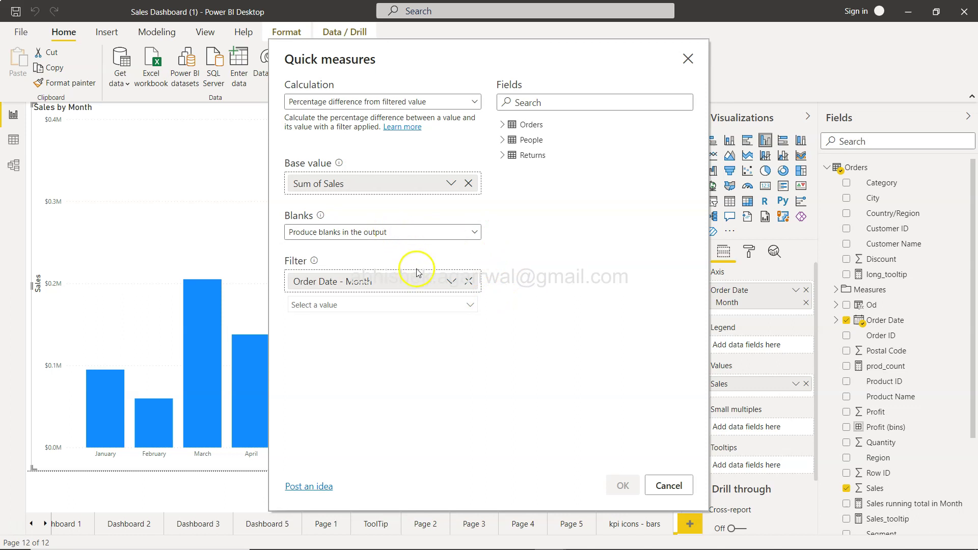
# - Choose July as the filter value and create the 'Sales % difference from July' measure
pyautogui.click(362, 308)
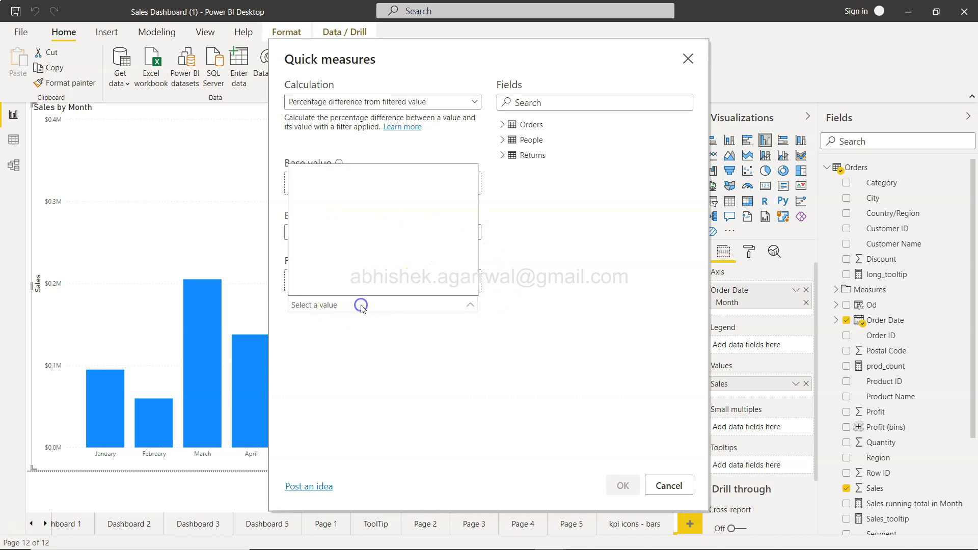
pyautogui.click(361, 309)
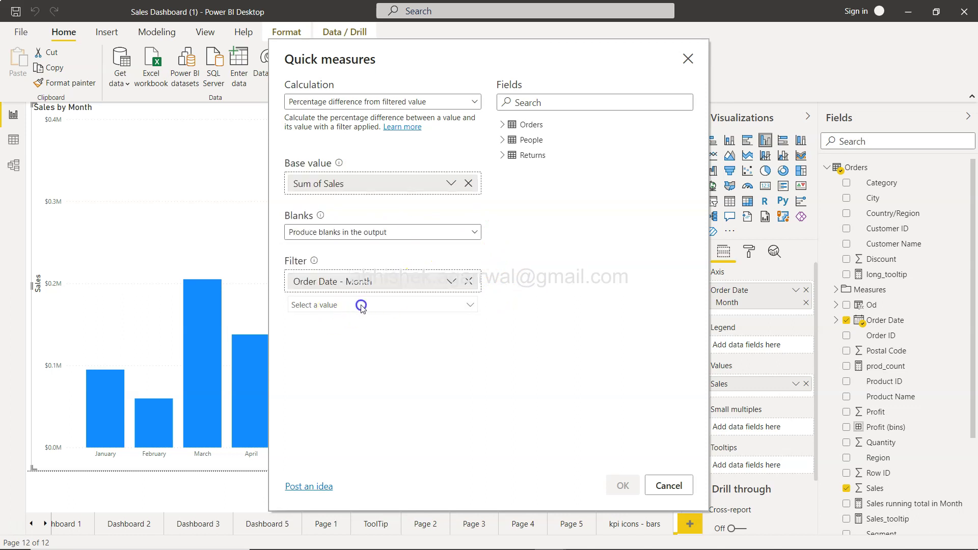
pyautogui.click(362, 308)
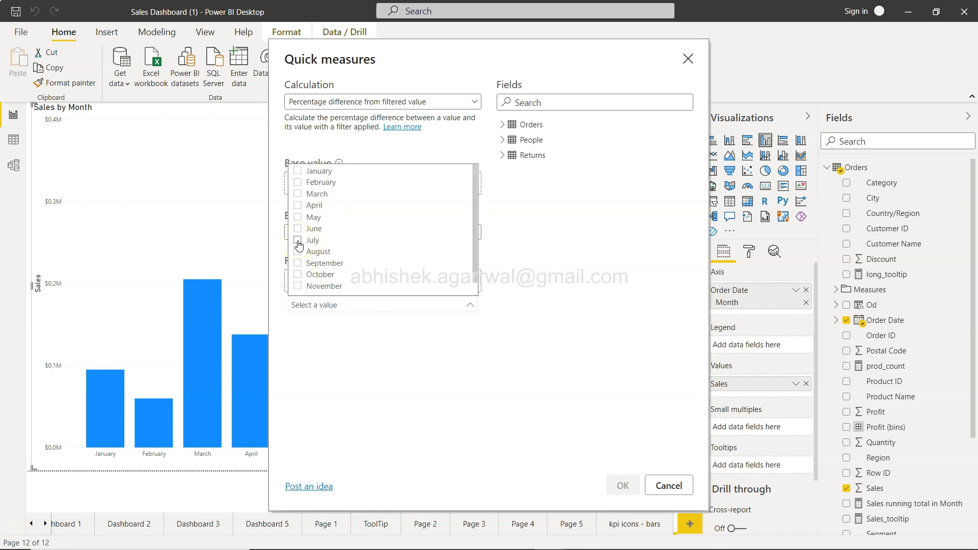
pyautogui.click(298, 242)
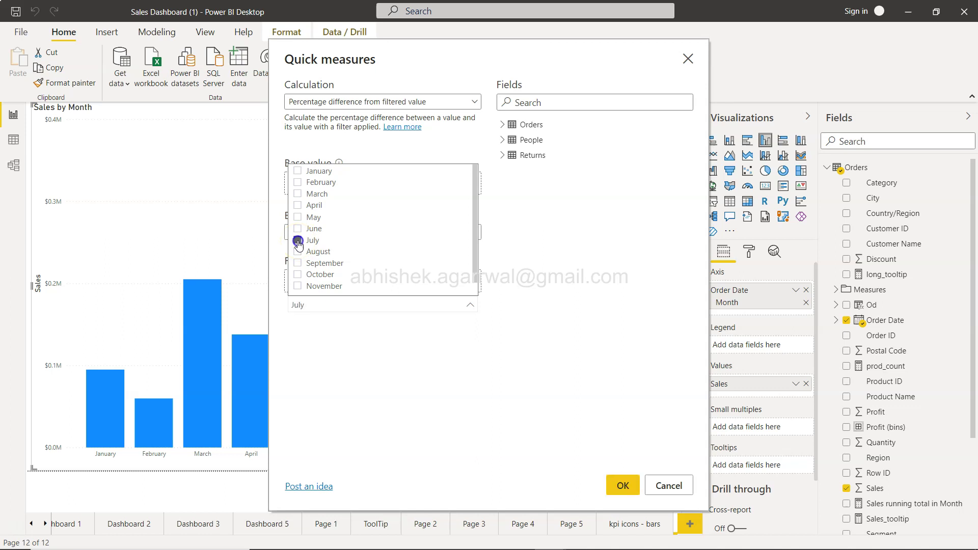
pyautogui.click(622, 485)
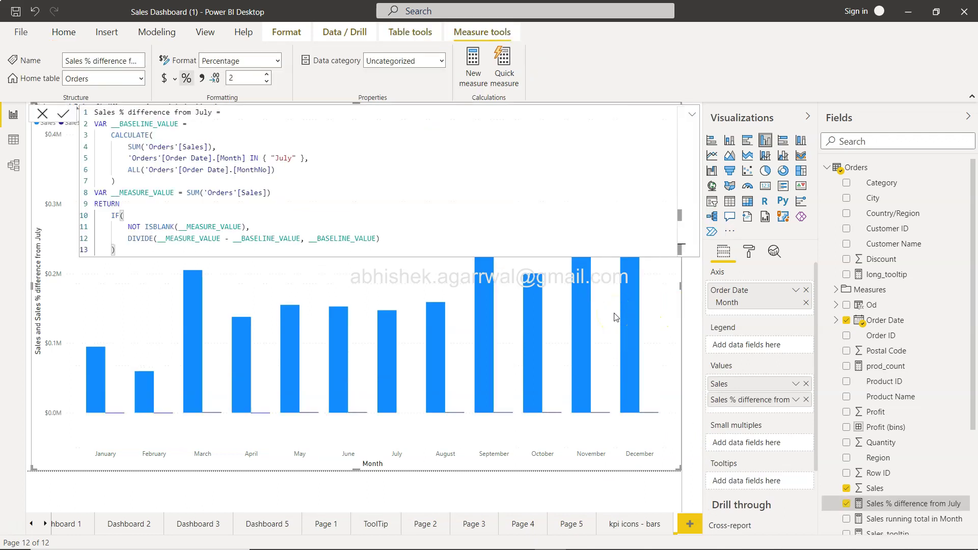
# - Dismiss the measure's formula bar to show the 'Sales and Sales % difference from July by Month' chart
pyautogui.click(651, 331)
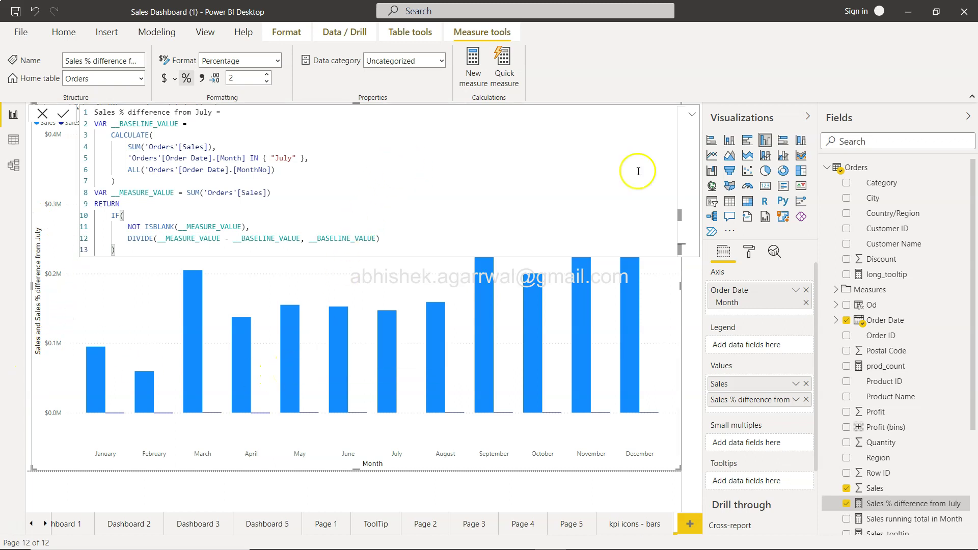
pyautogui.click(876, 489)
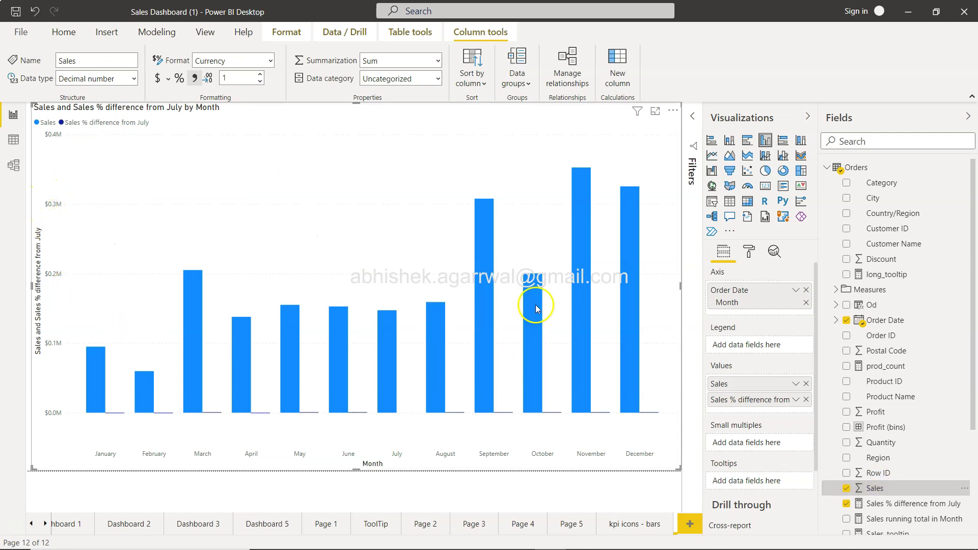
# - Remove Sales from the chart's Values, leaving only each month's % difference from July
pyautogui.click(807, 384)
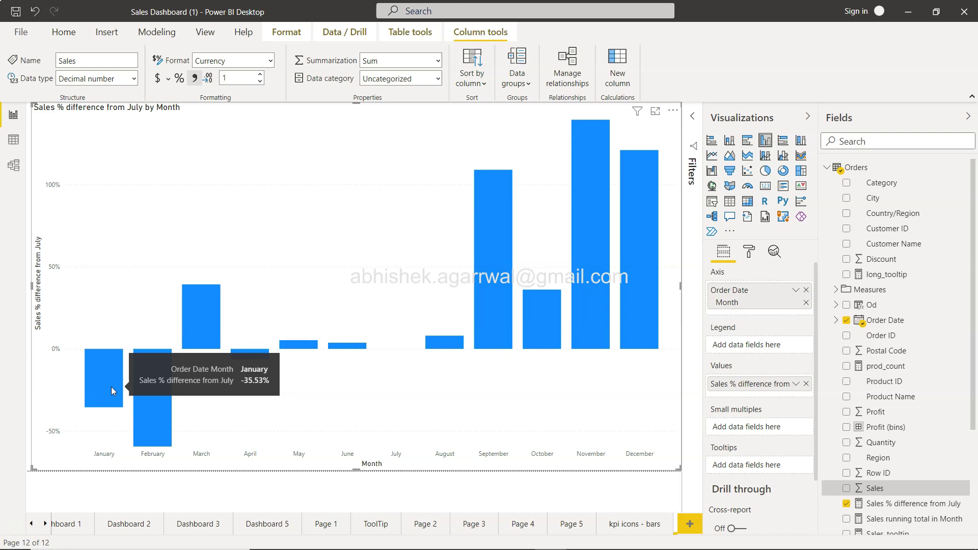
pyautogui.moveTo(202, 317)
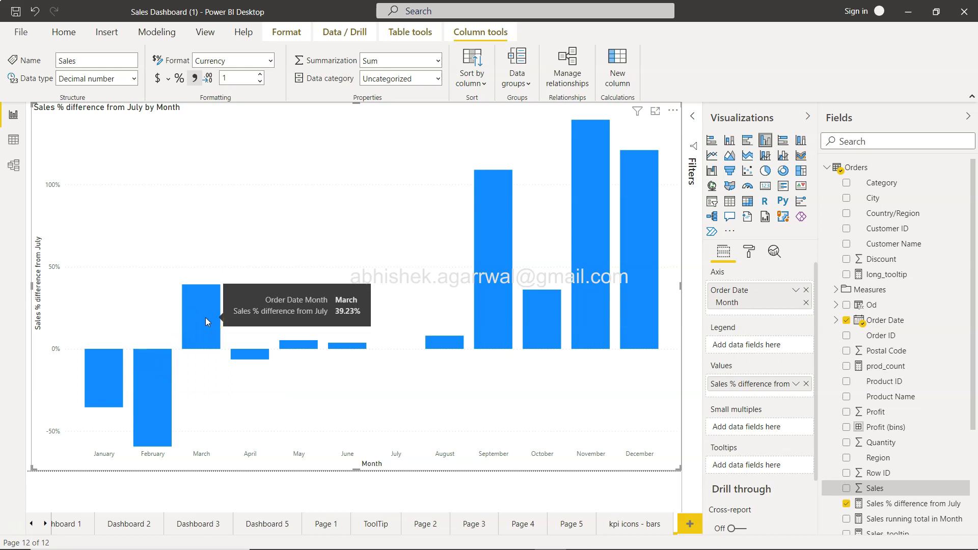
pyautogui.click(216, 331)
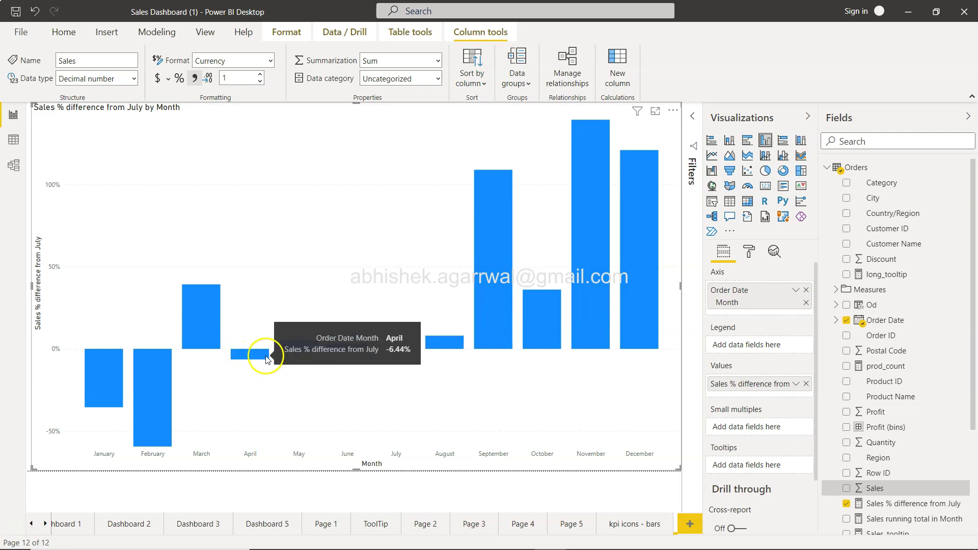